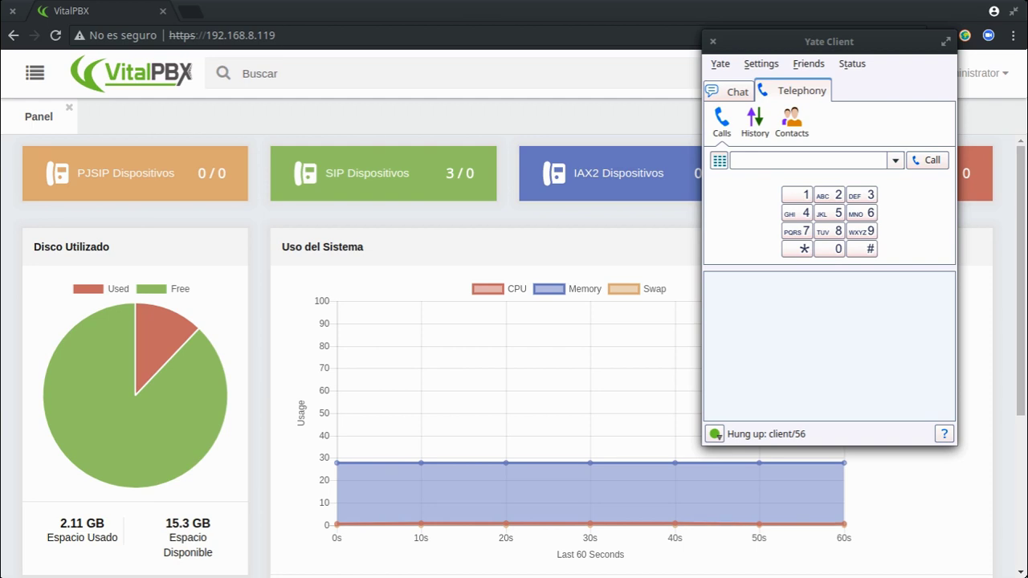
Go to the Listas de PIN page under PBX > Aplicaciones in VitalPBX.
left_click(333, 127)
left_click(35, 73)
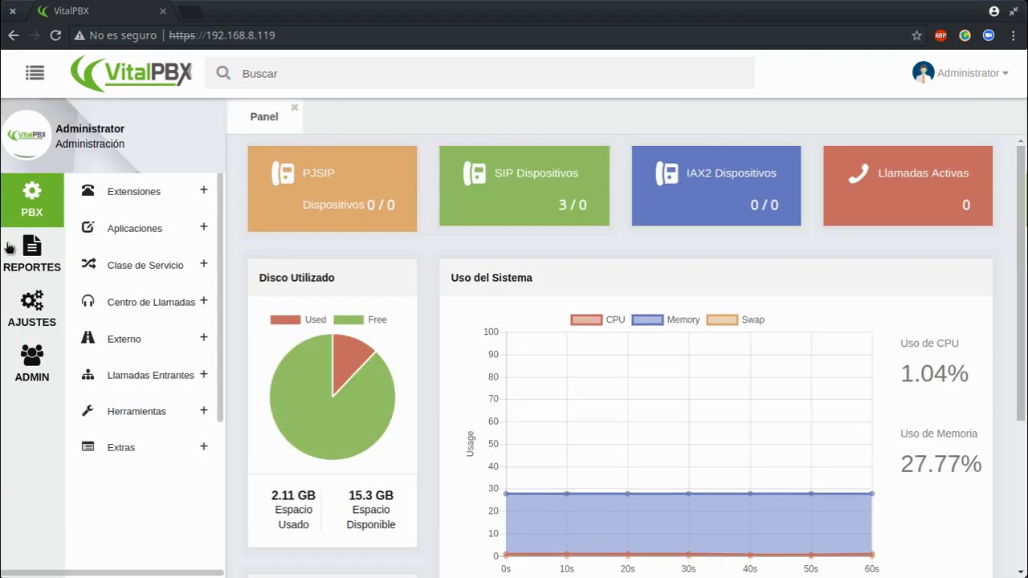
left_click(160, 229)
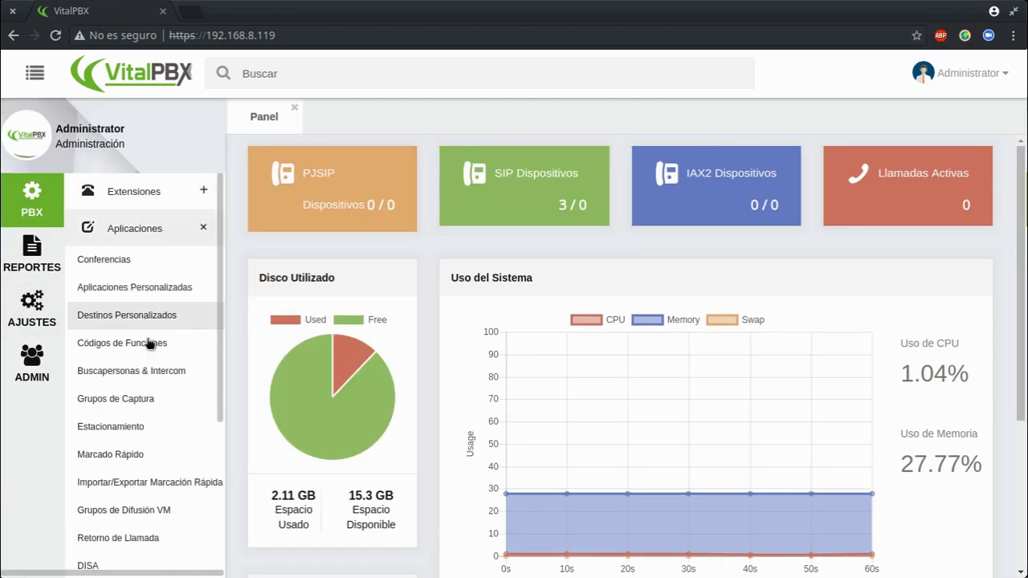
scroll(136, 442, "down", 2)
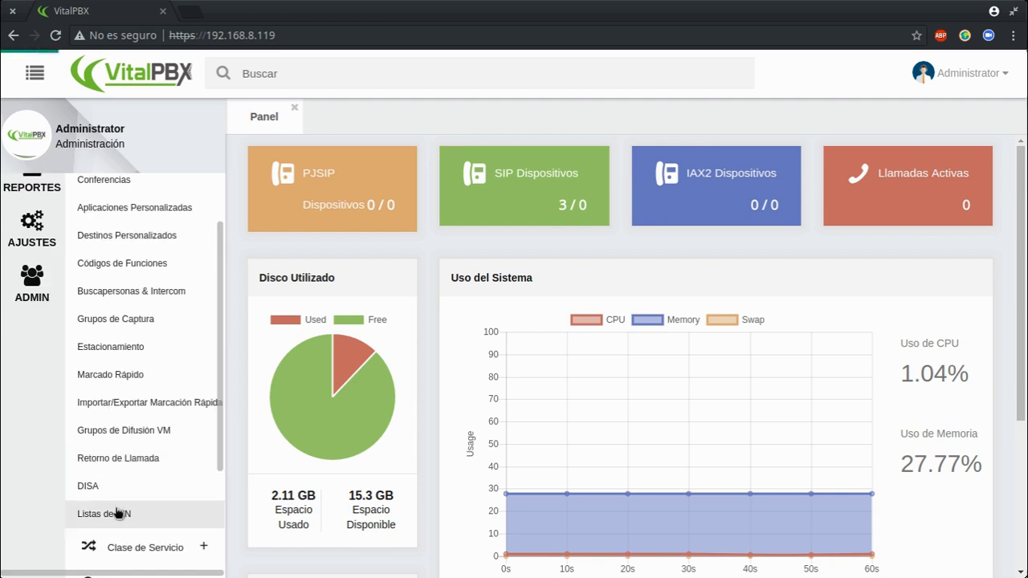
left_click(118, 513)
left_click(433, 211)
type("Gerencia")
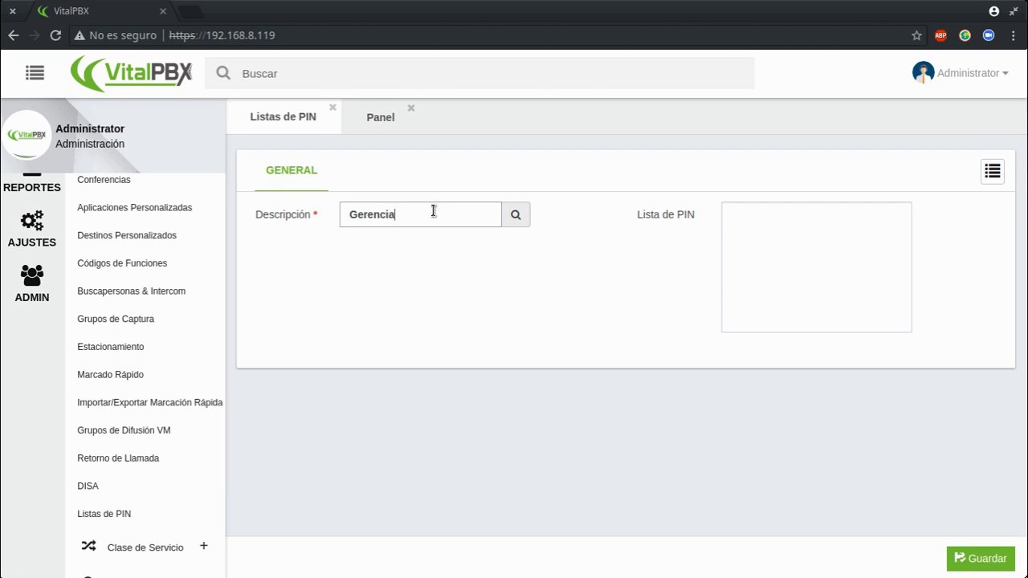
left_click(444, 281)
left_click(751, 237)
type("1234")
key("Return")
type("5")
key("BackSpace")
key("BackSpace")
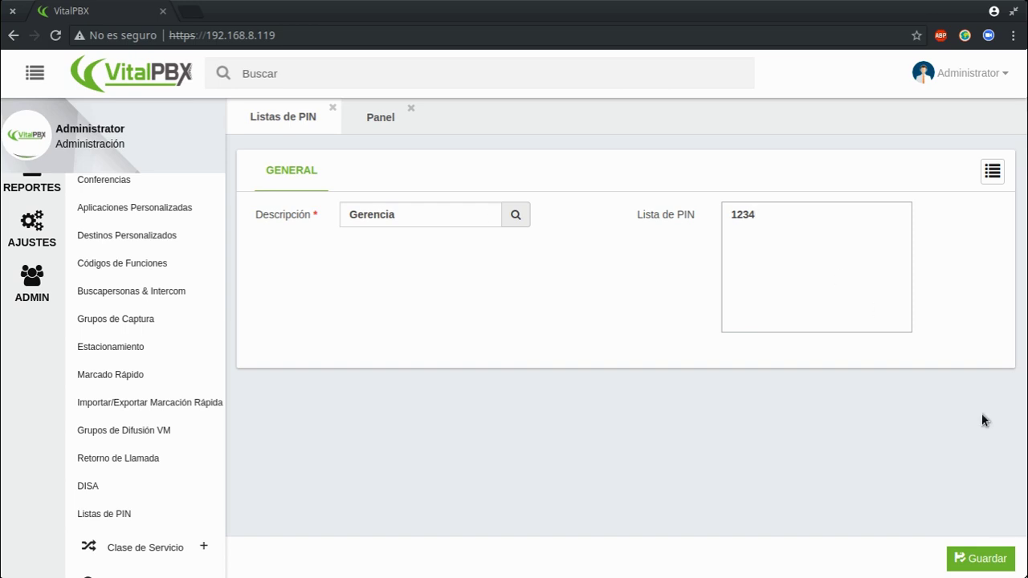
left_click(974, 556)
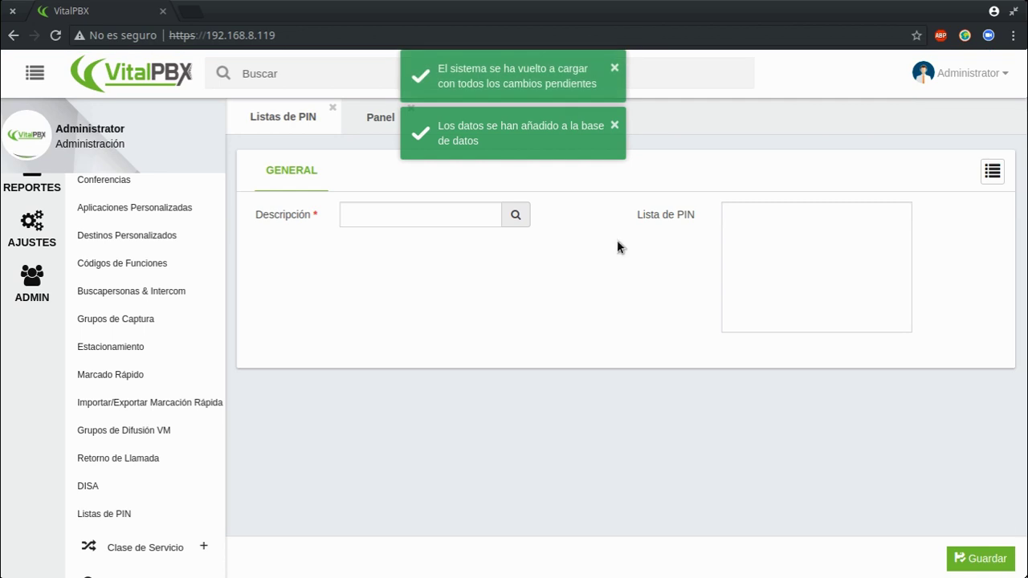
left_click(986, 181)
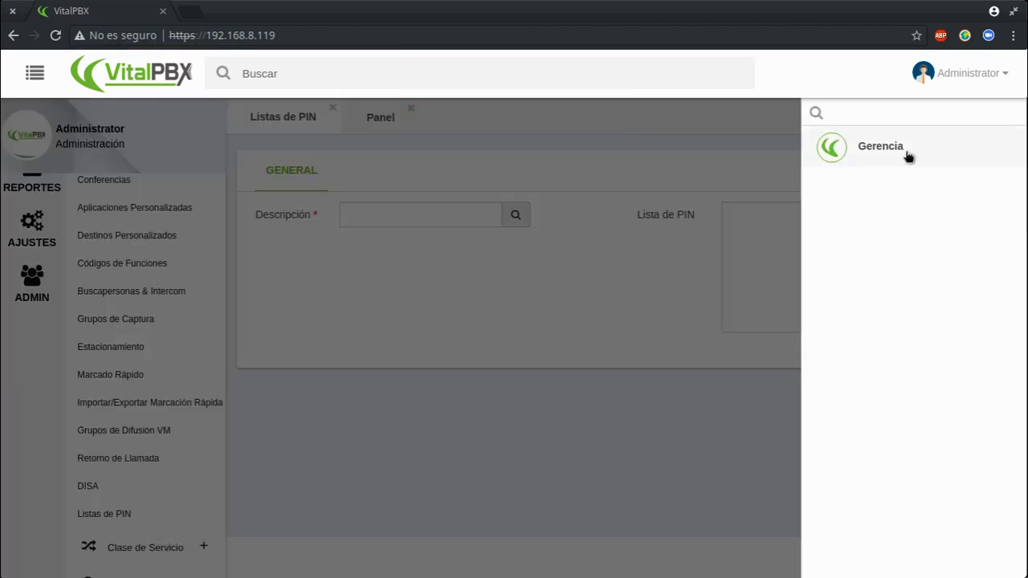
Load the existing Proveedor1 outbound route from Externo > Rutas Salientes for editing.
left_click(468, 375)
scroll(105, 319, "up", 1)
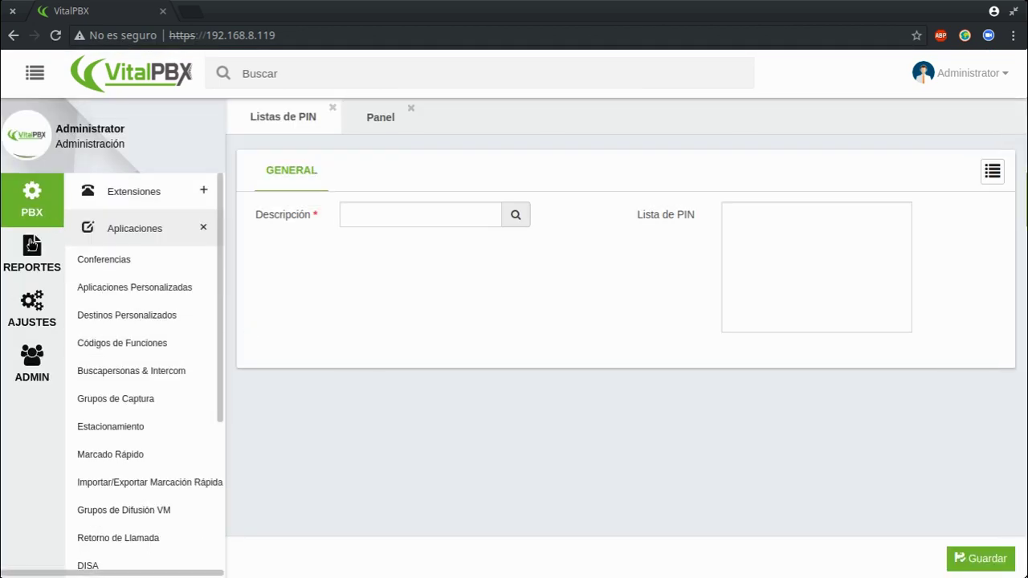
left_click(204, 227)
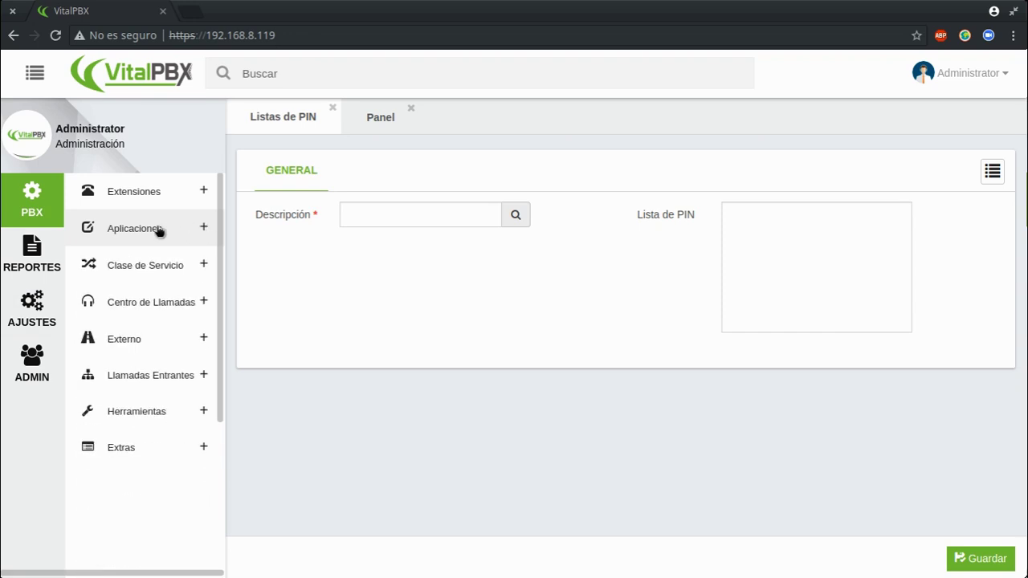
left_click(125, 340)
left_click(94, 401)
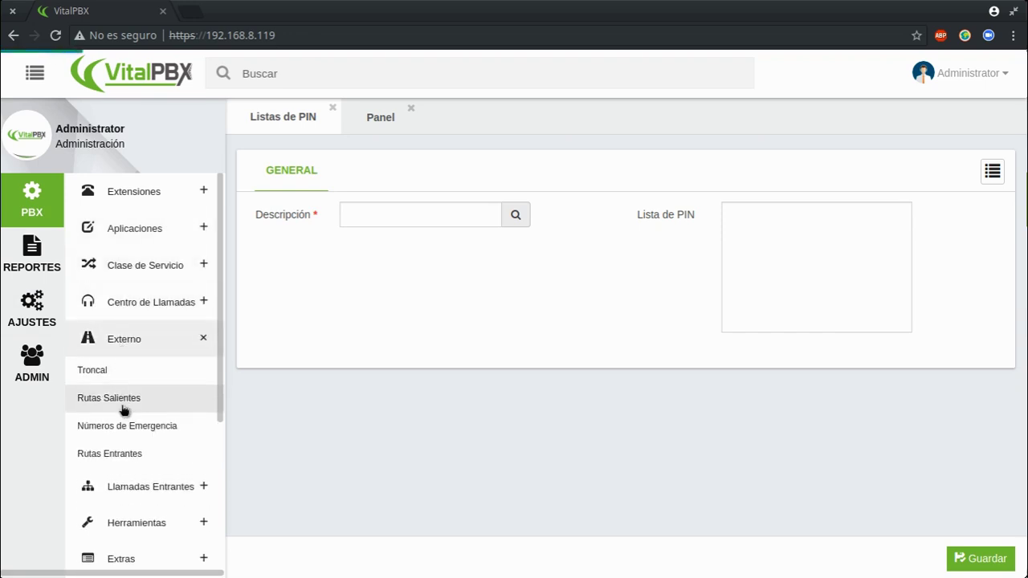
left_click(992, 171)
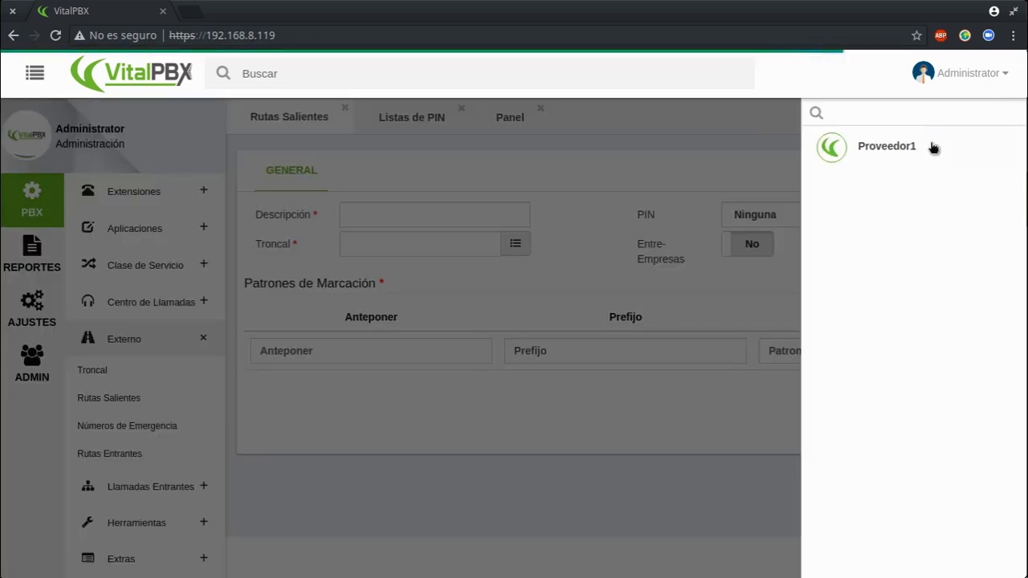
left_click(887, 147)
Append _Cel_Nal so the route description reads Proveedor1_Cel_Nal.
left_click(415, 215)
type("_Cel")
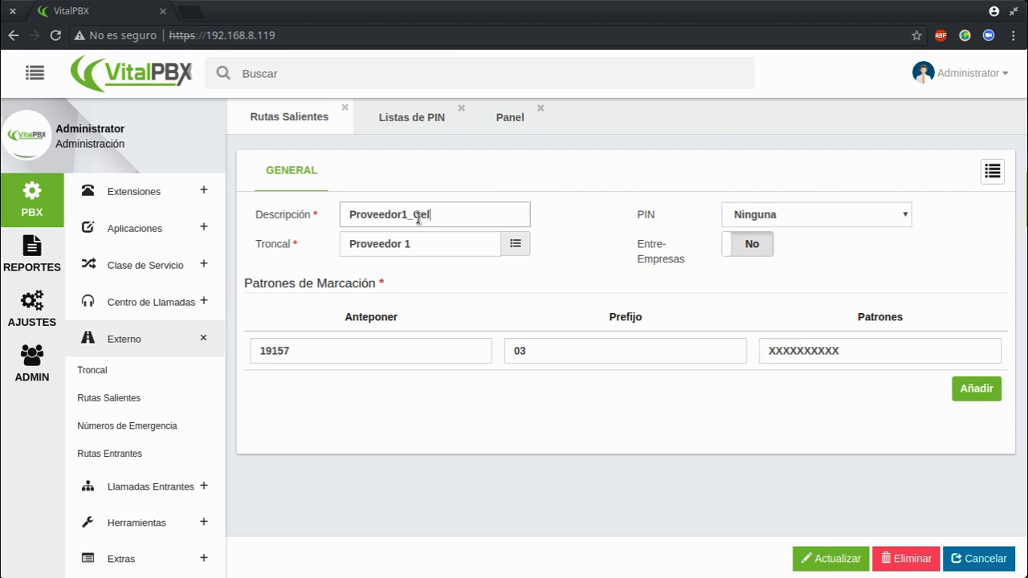
type("_Nal")
mouse_move(466, 304)
double_click(441, 215)
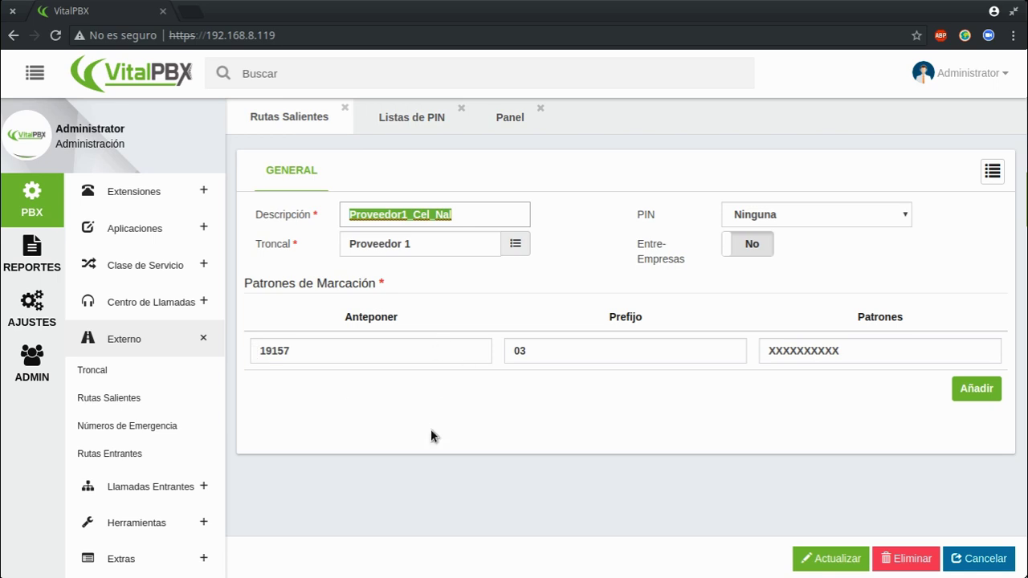
left_click(435, 217)
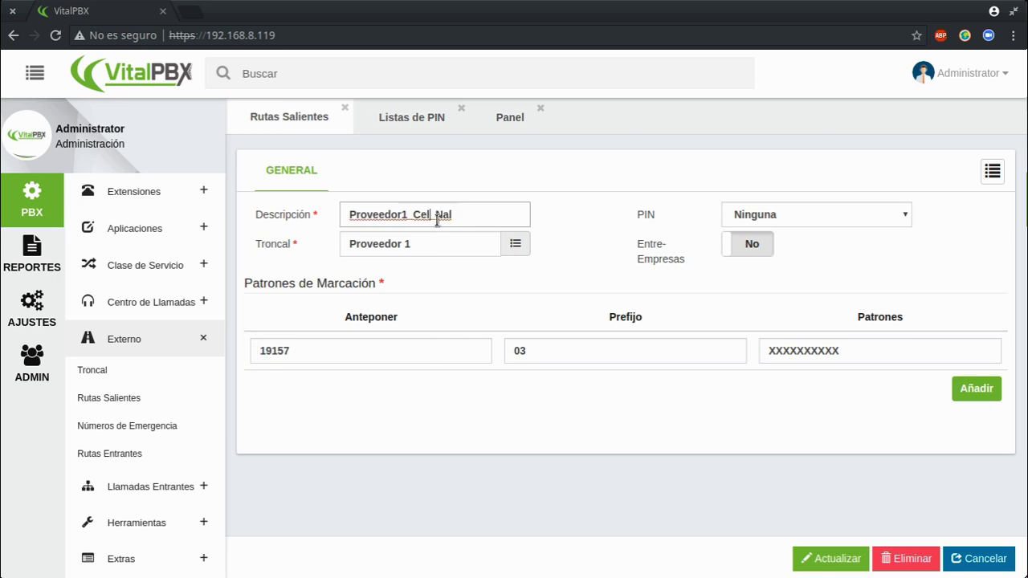
left_click(871, 215)
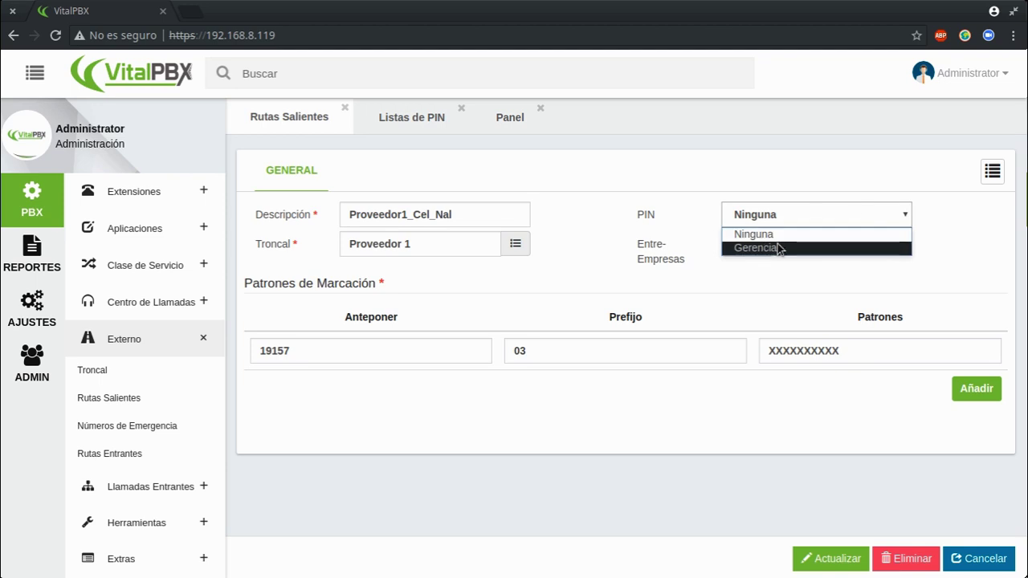
Set PIN list Gerencia, add dial pattern prepend 888857 matching XXXXXXXX, and update the route.
left_click(765, 248)
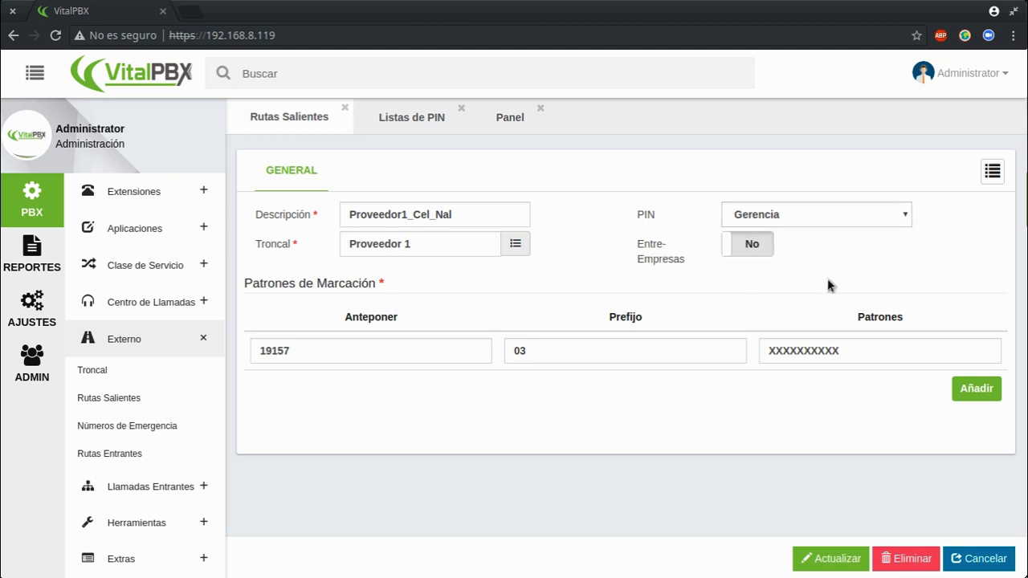
left_click(975, 392)
left_click(276, 389)
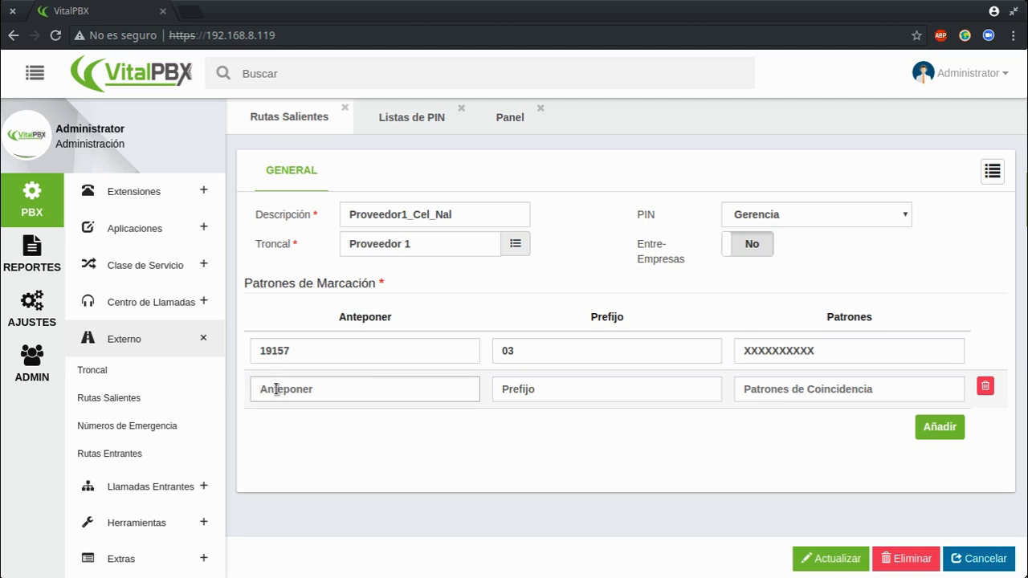
type("888857")
left_click(534, 391)
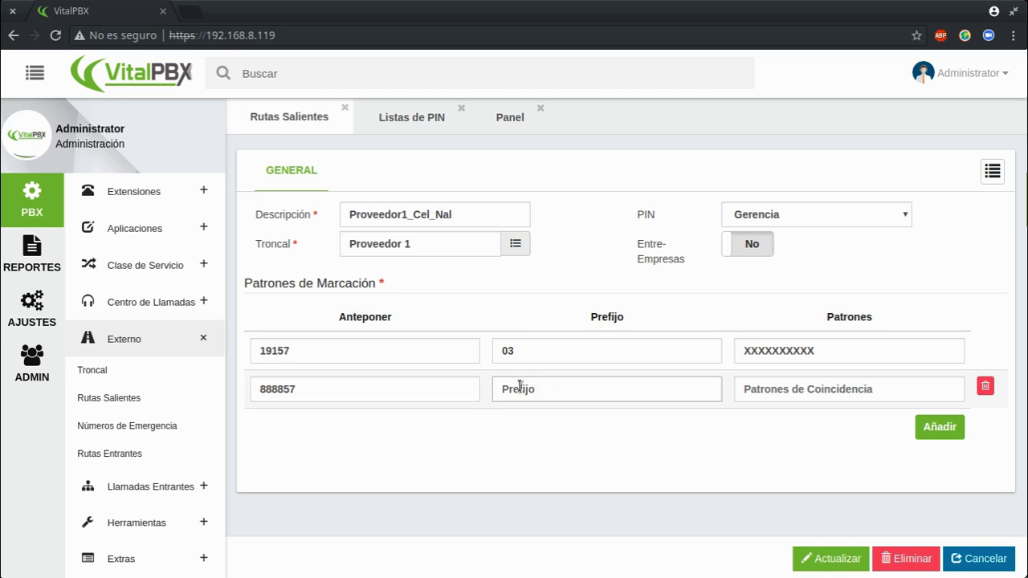
left_click(832, 389)
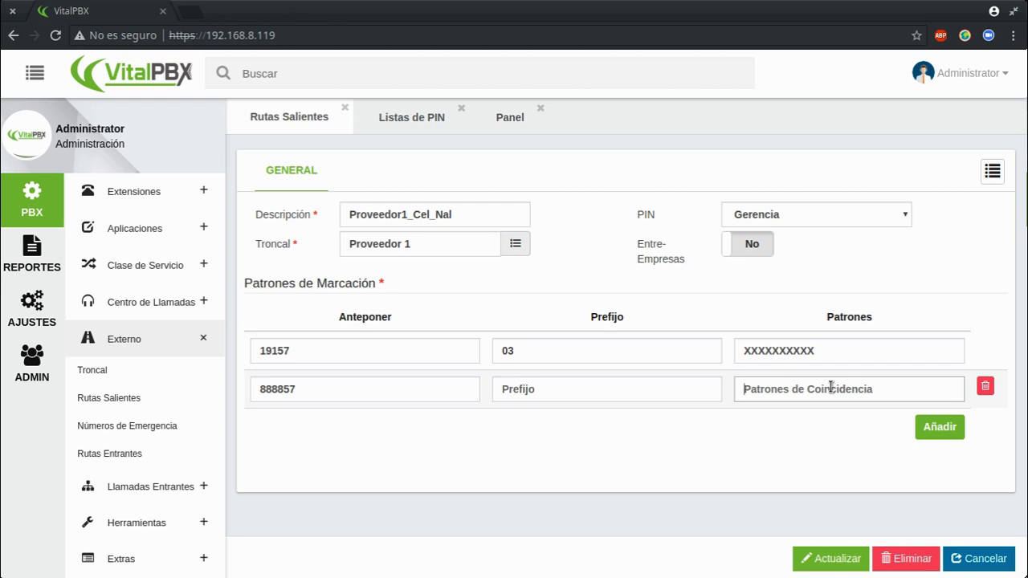
left_click(831, 387)
type("XXXXXXXX")
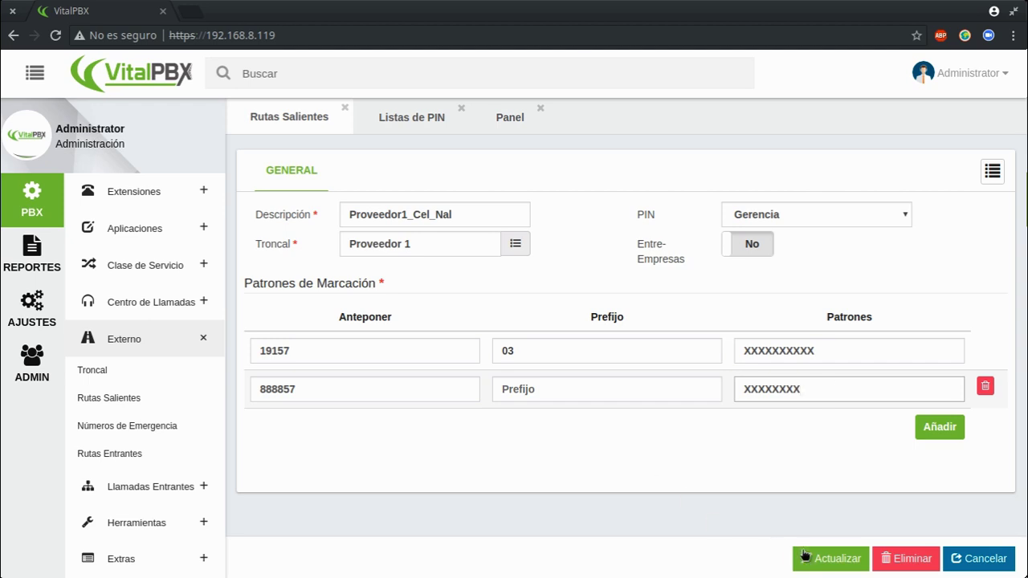
left_click(804, 554)
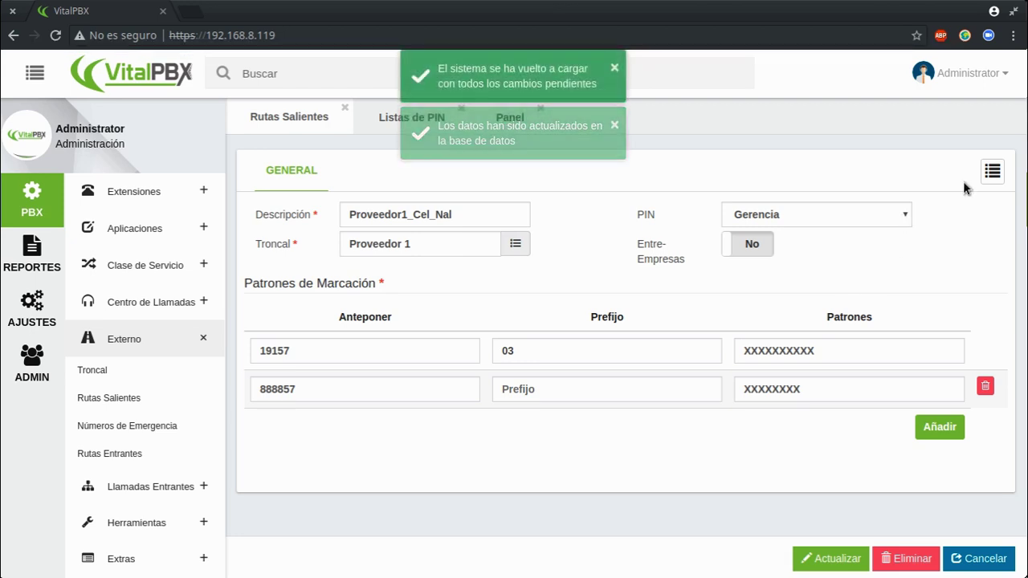
left_click(993, 171)
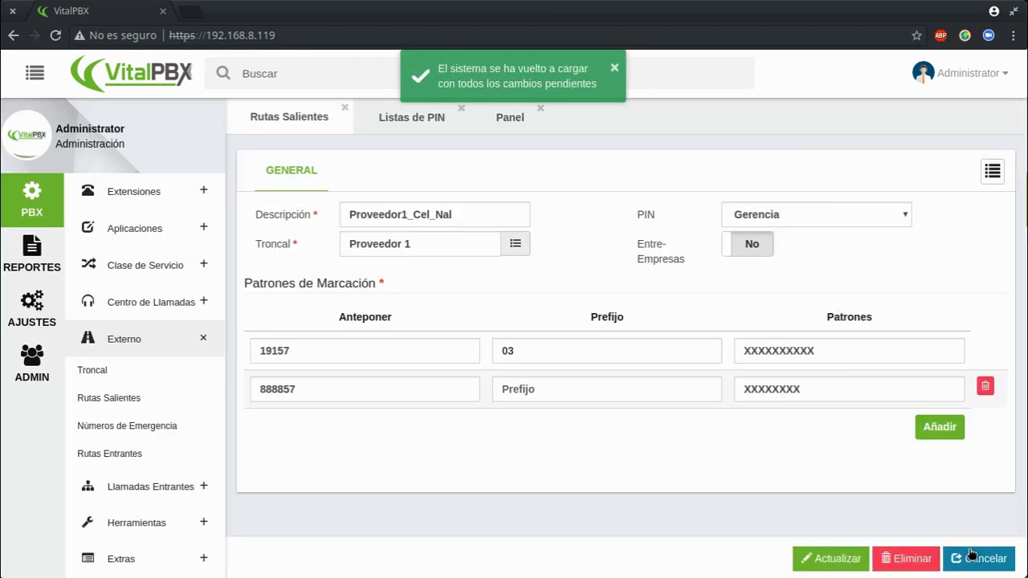
Start a new outbound route Proveedor1_Local using trunk Proveedor 1.
left_click(987, 558)
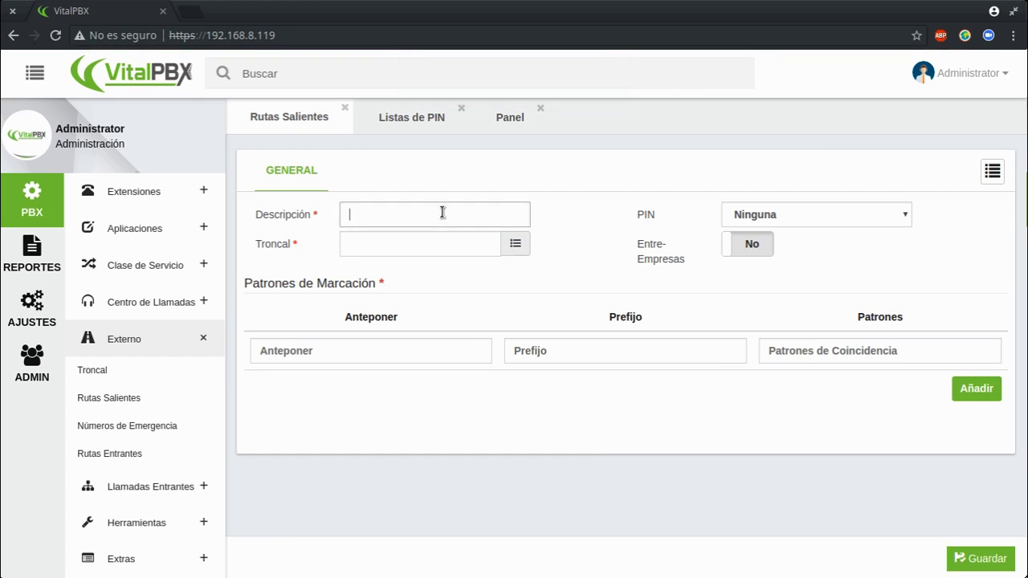
type("Proveedor1_Local")
key("Tab")
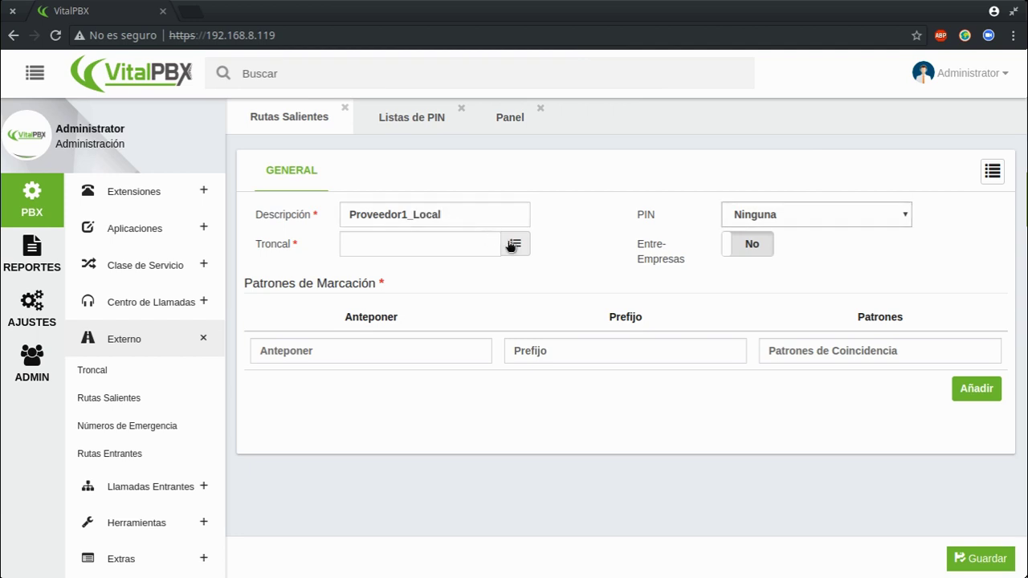
left_click(515, 243)
left_click(502, 159)
left_click(699, 426)
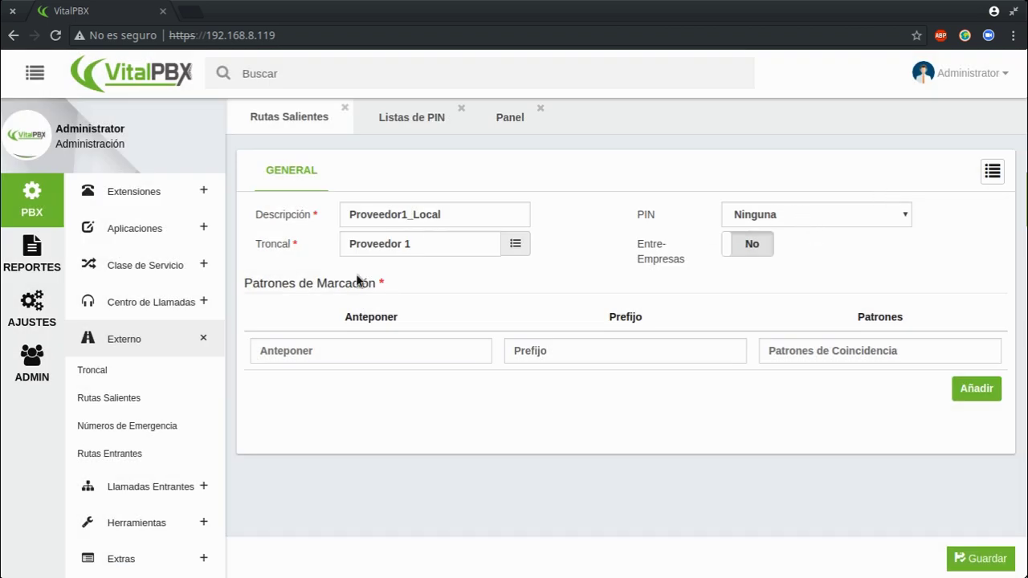
Give it dial pattern prepend 8888571 matching XXXXXXX and save the route.
left_click(351, 354)
type("888571")
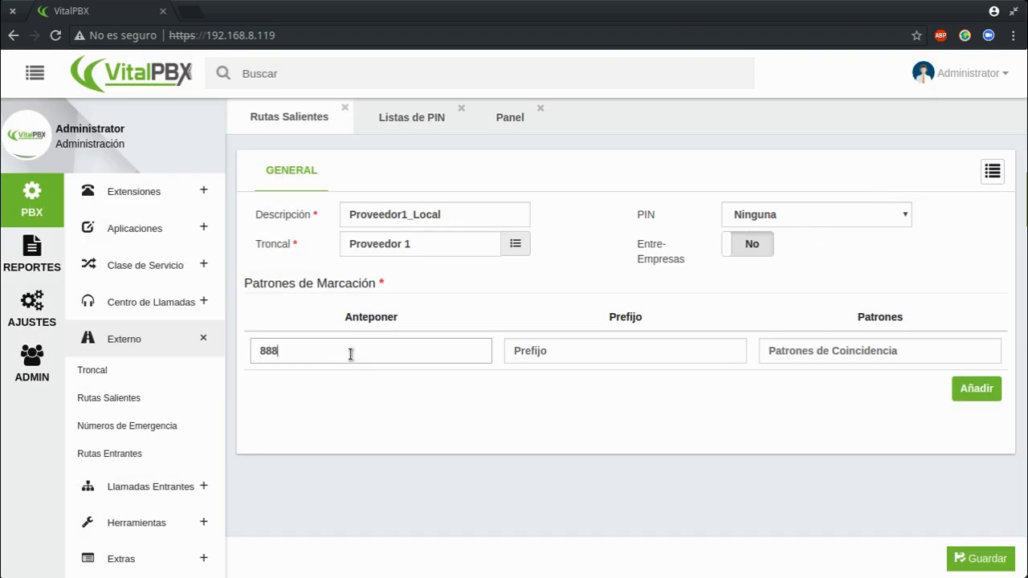
left_click(800, 351)
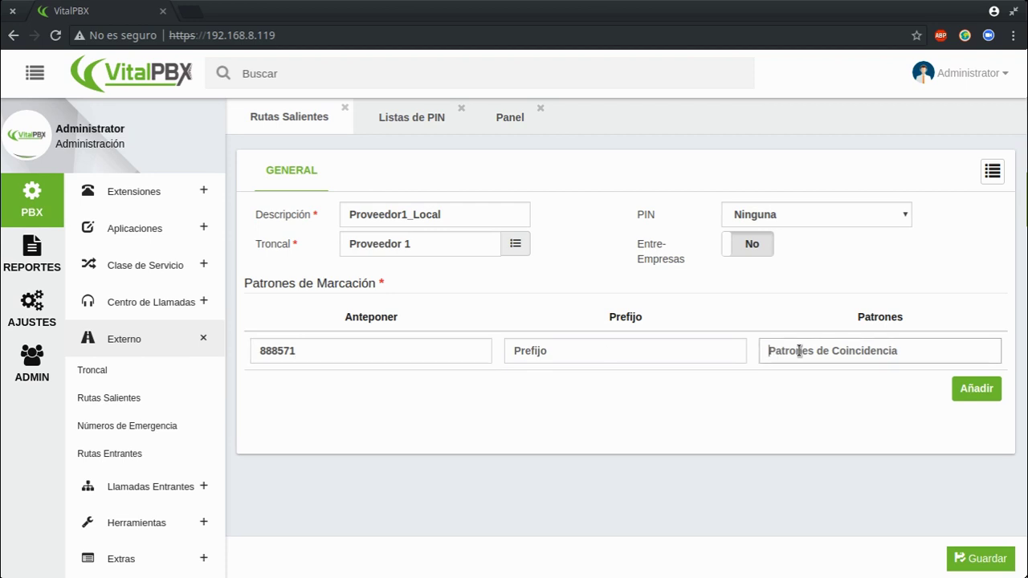
left_click(267, 355)
type("8")
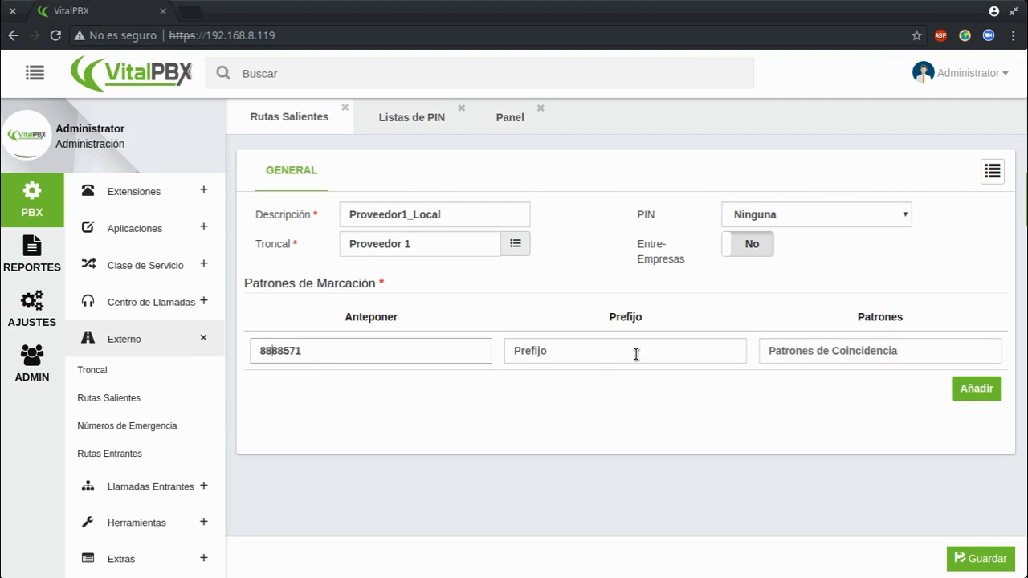
left_click(818, 354)
type("X")
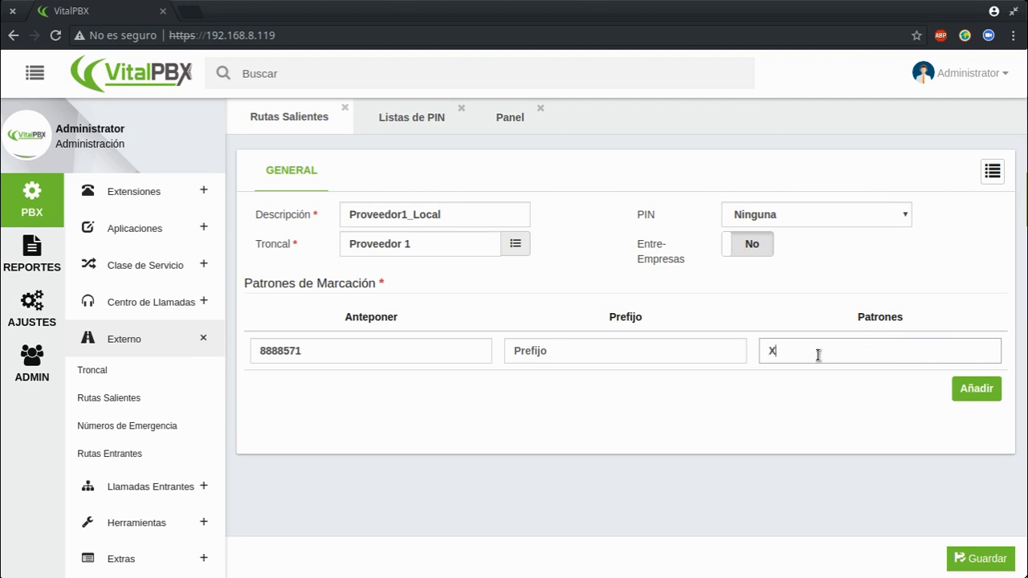
type("XXXXXX")
left_click(980, 558)
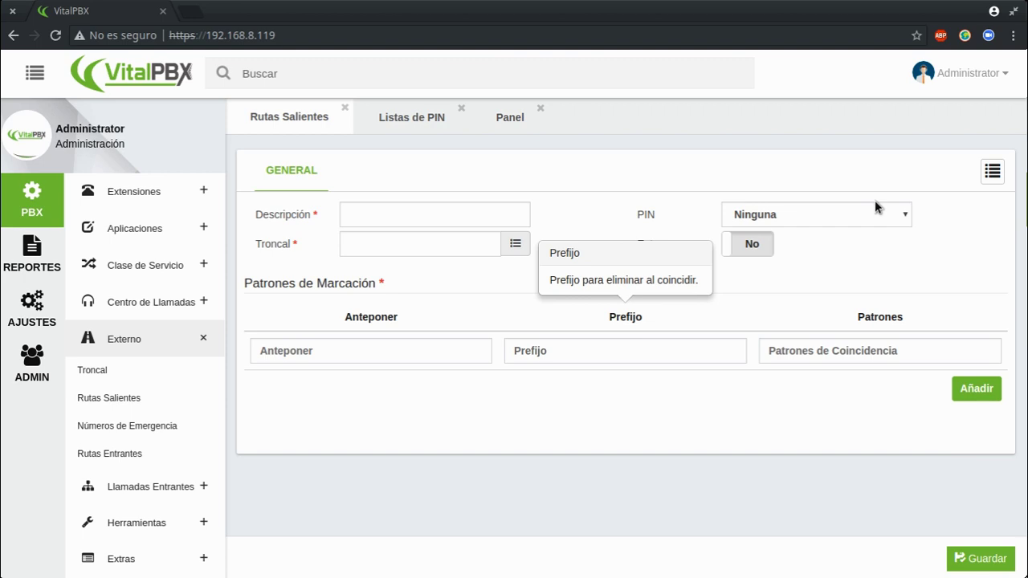
In Yate Client, call 7447474 and hang up once answered.
key("ctrl+F9")
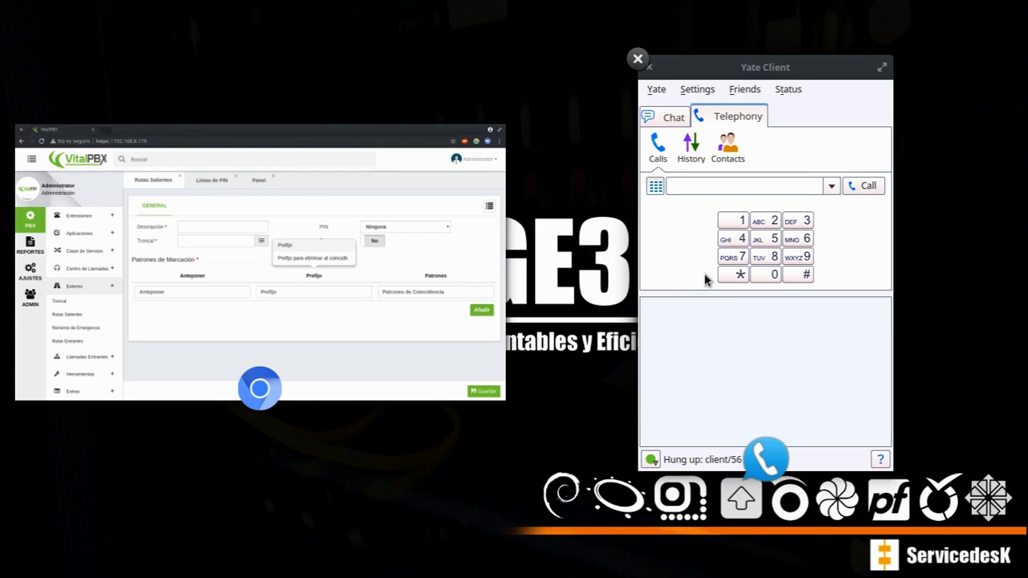
left_click(703, 279)
type("7447474")
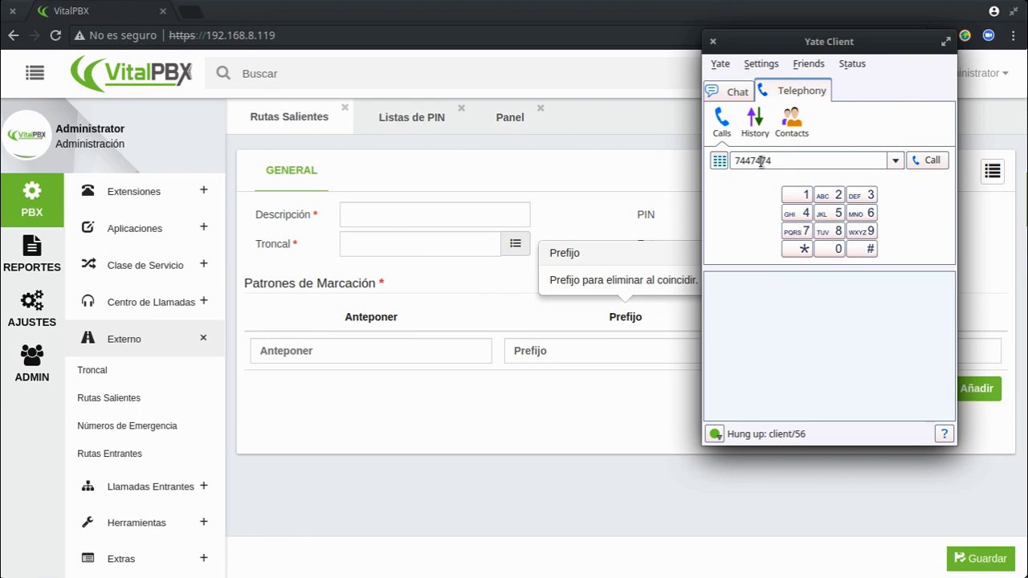
key("Return")
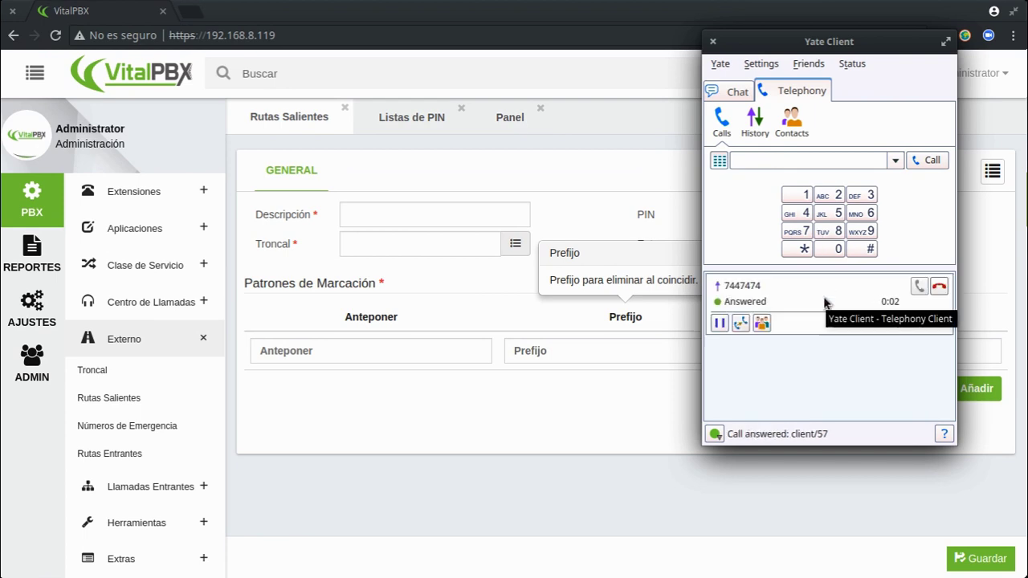
left_click(944, 289)
left_click(791, 160)
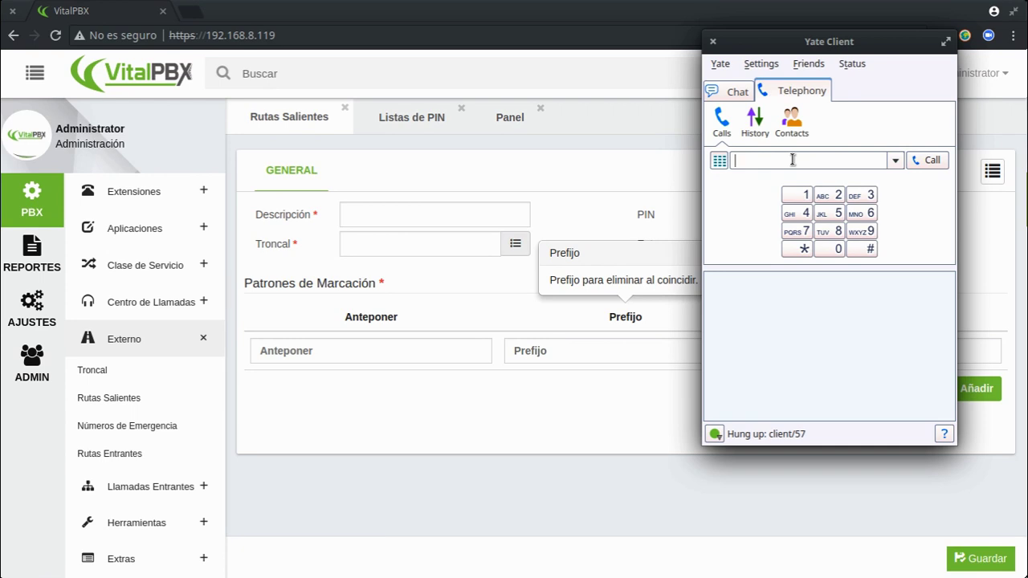
type("17447474")
key("Return")
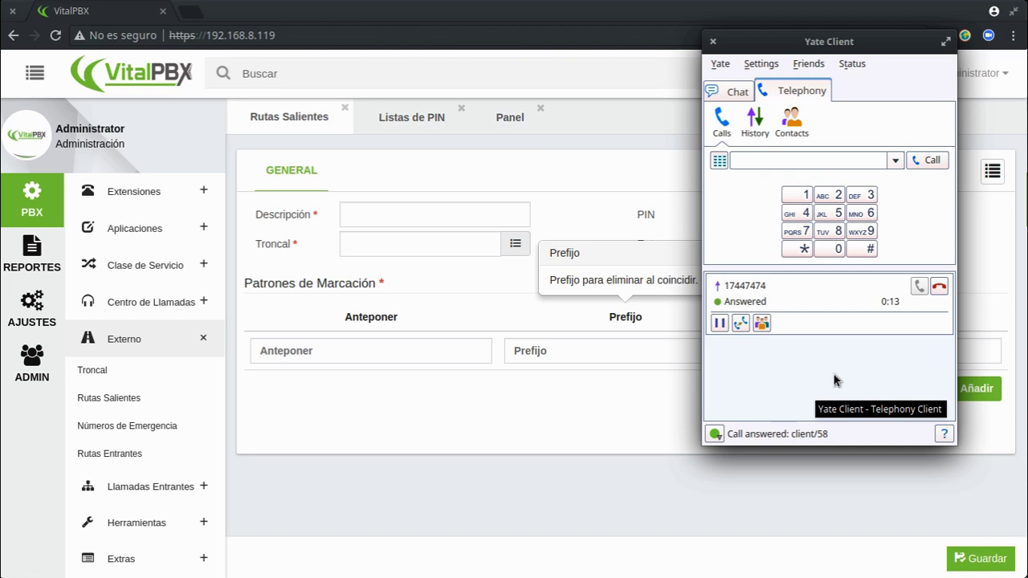
left_click(938, 290)
Open the CDR report under REPORTES and collapse the sidebar to widen it.
left_click(508, 425)
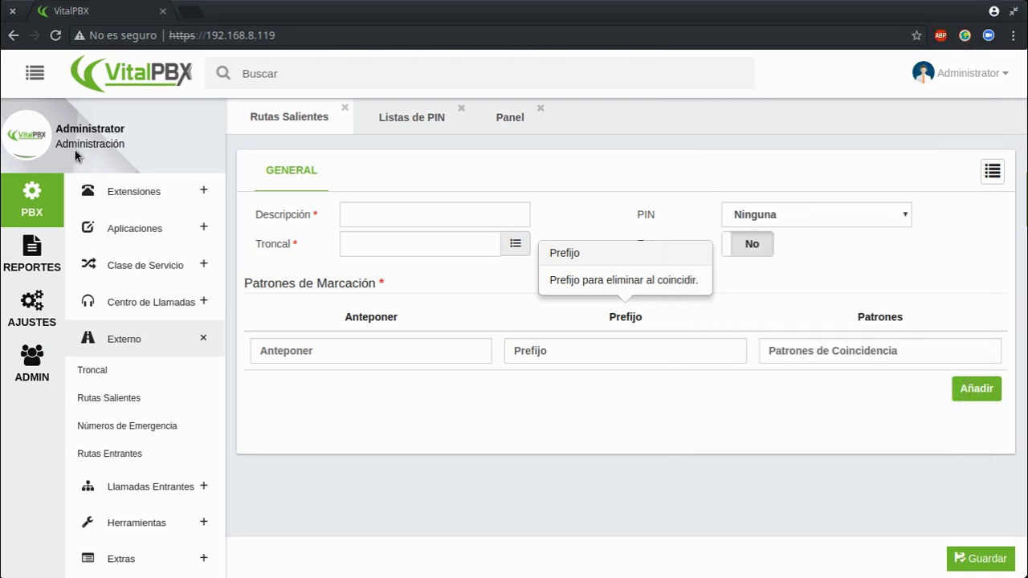
left_click(32, 258)
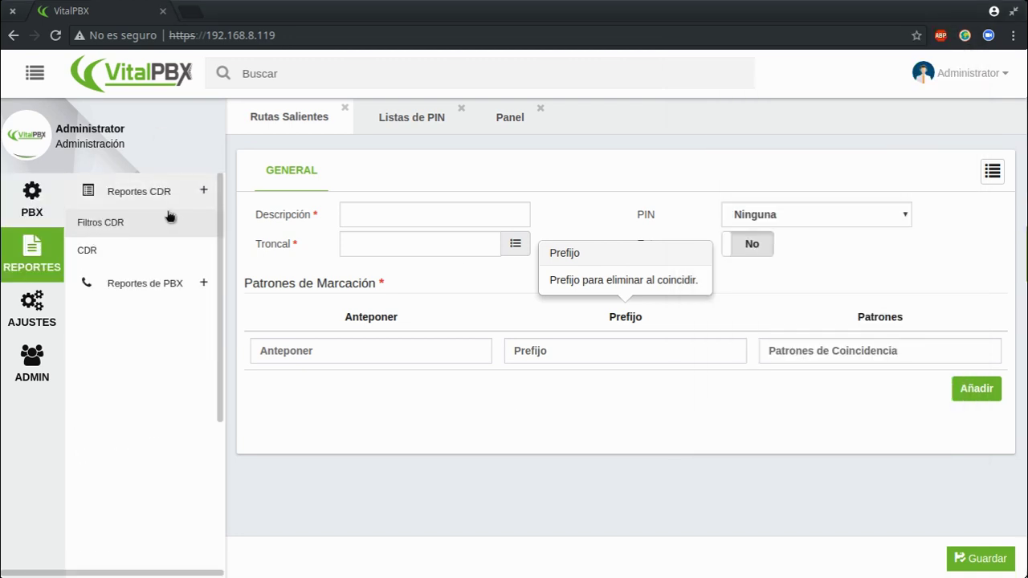
left_click(104, 261)
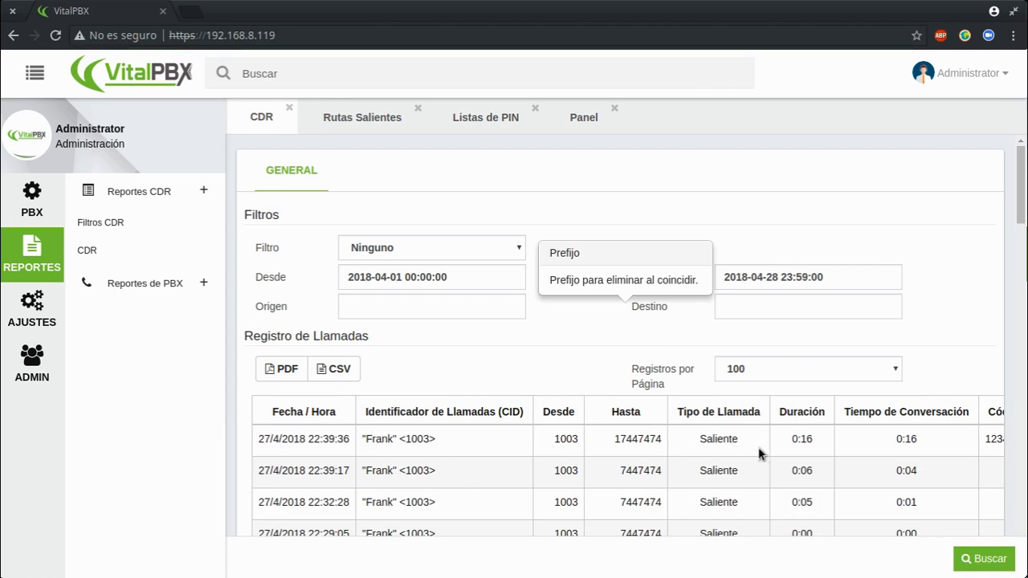
scroll(999, 233, "down", 1)
scroll(1000, 233, "down", 1)
double_click(803, 371)
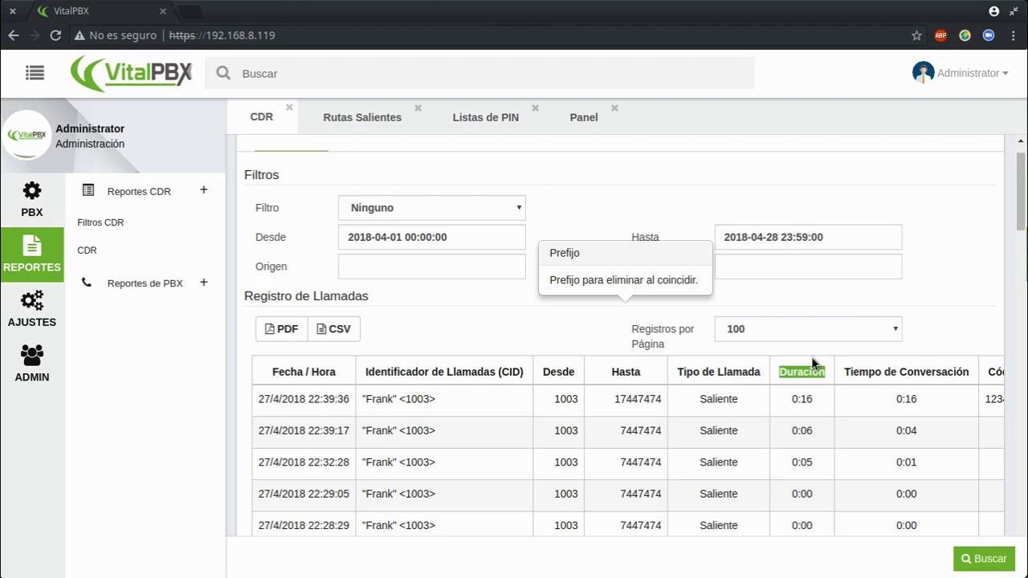
left_click(35, 73)
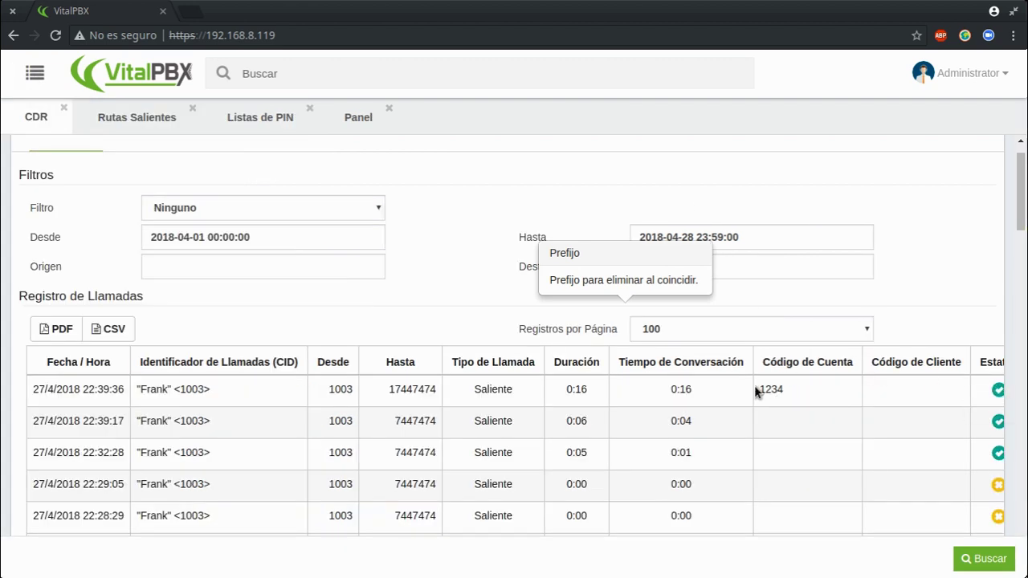
Check that the 17447474 call's Código de Cuenta shows 1234 in the CDR rows.
left_click_drag(761, 391, 787, 392)
left_click(791, 392)
left_click_drag(207, 390, 162, 392)
left_click_drag(760, 391, 809, 394)
left_click(809, 394)
scroll(544, 489, "down", 12)
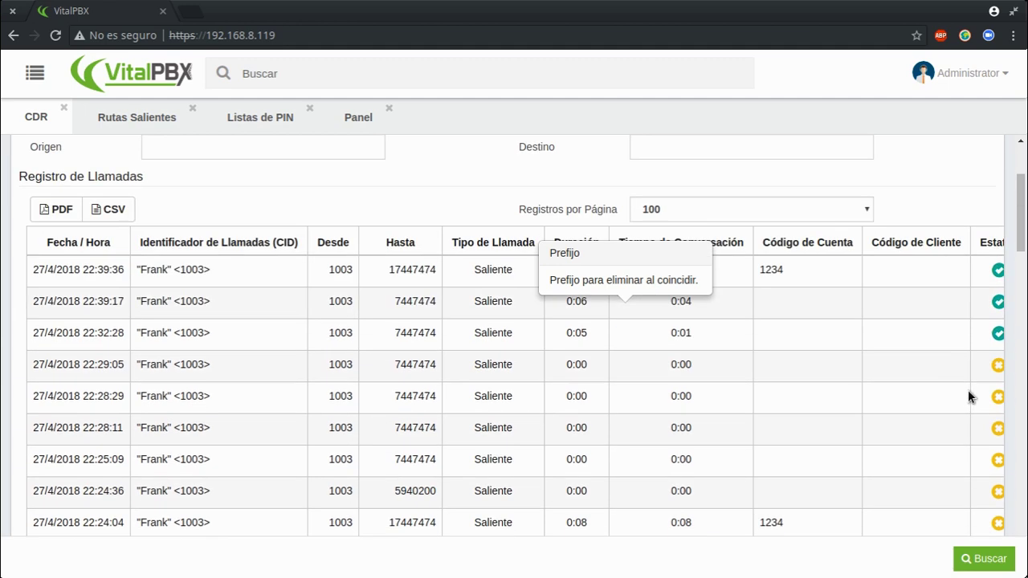
scroll(506, 472, "down", 15)
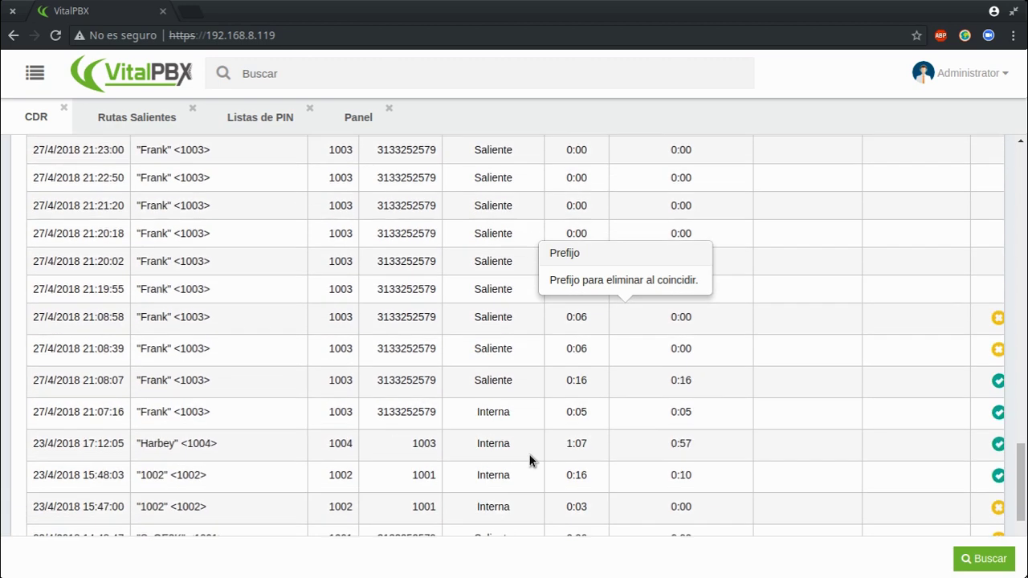
left_click_drag(482, 472, 876, 470)
scroll(940, 384, "up", 10)
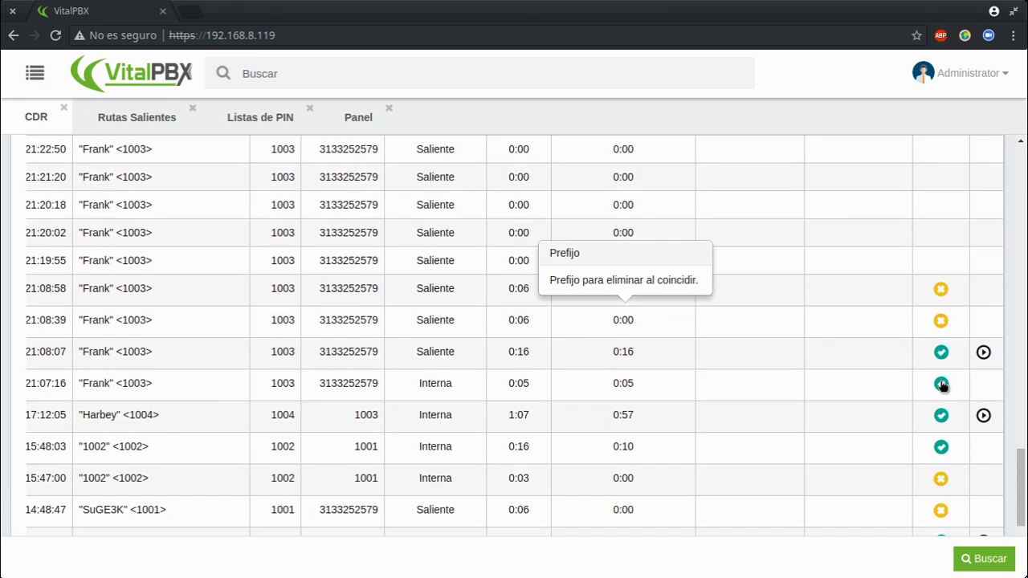
scroll(940, 386, "up", 8)
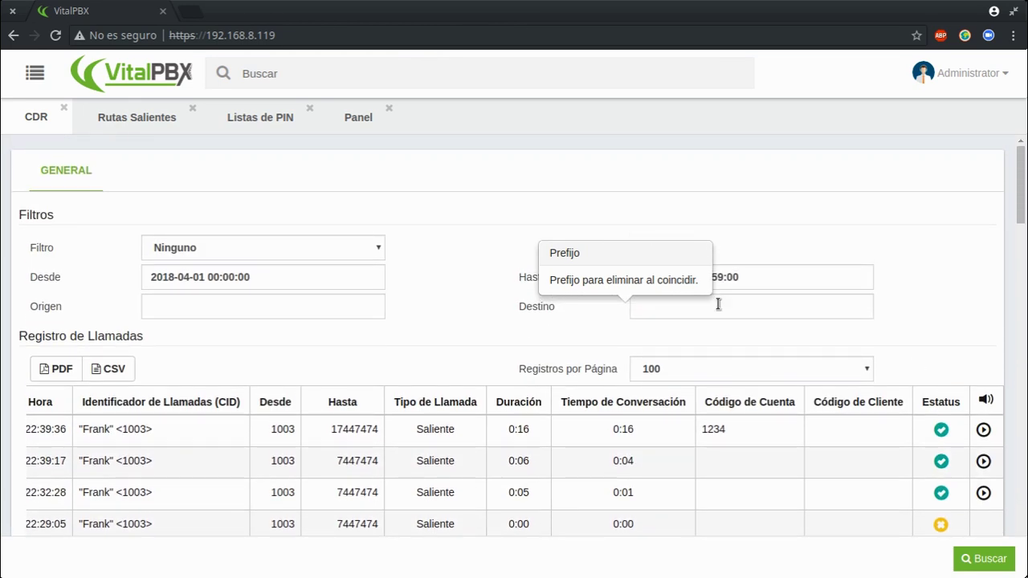
left_click(681, 370)
Show 10 records per page, then play and close the latest call's recording.
left_click(648, 389)
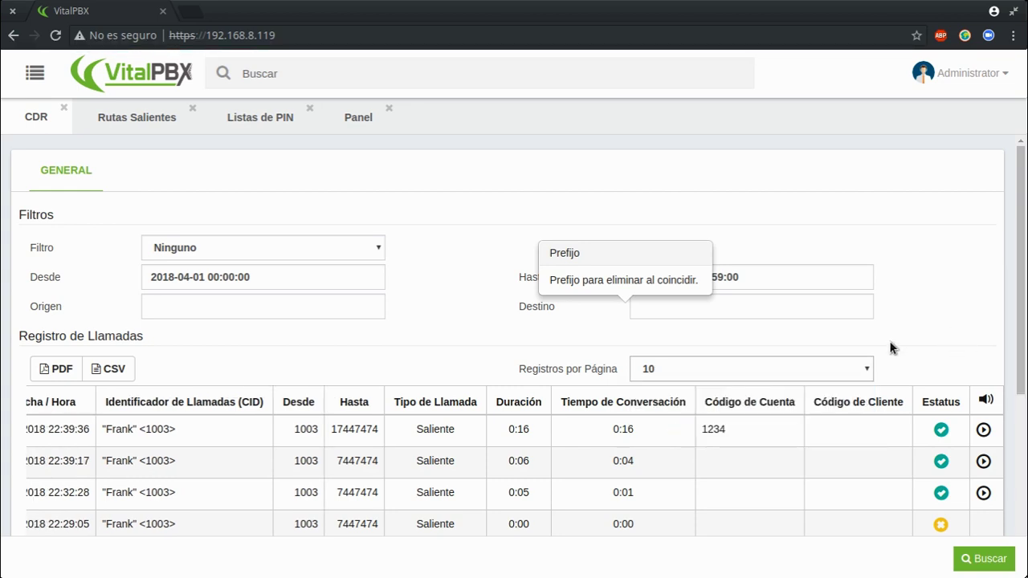
left_click(980, 431)
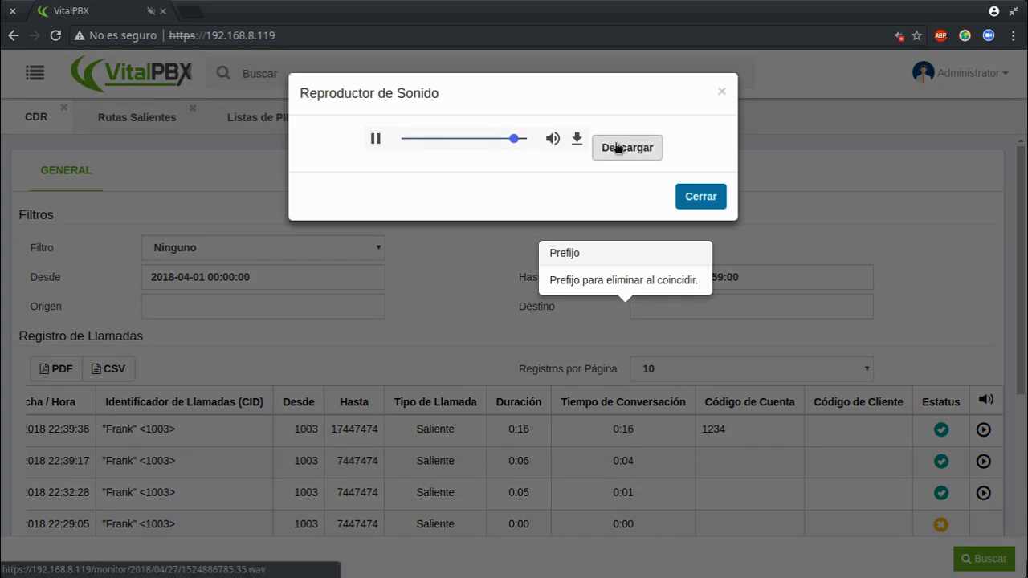
left_click(701, 195)
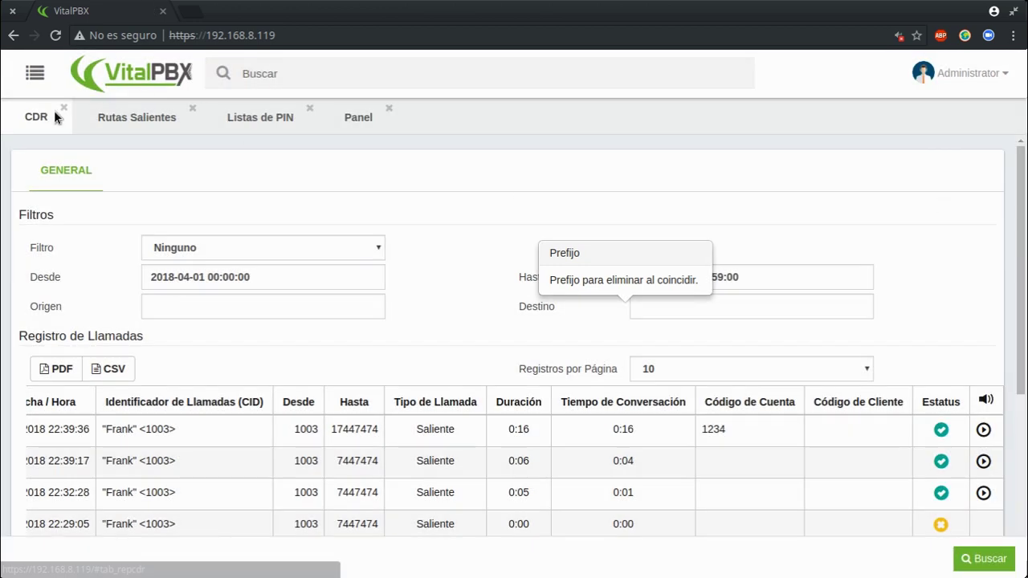
Close the CDR, Rutas Salientes and Listas de PIN tabs.
left_click(63, 107)
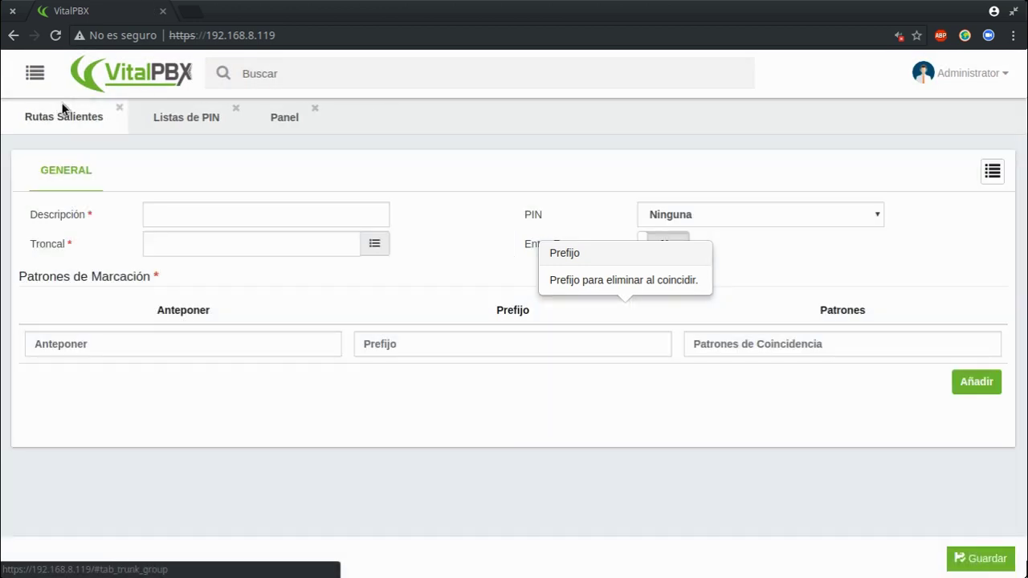
left_click(120, 108)
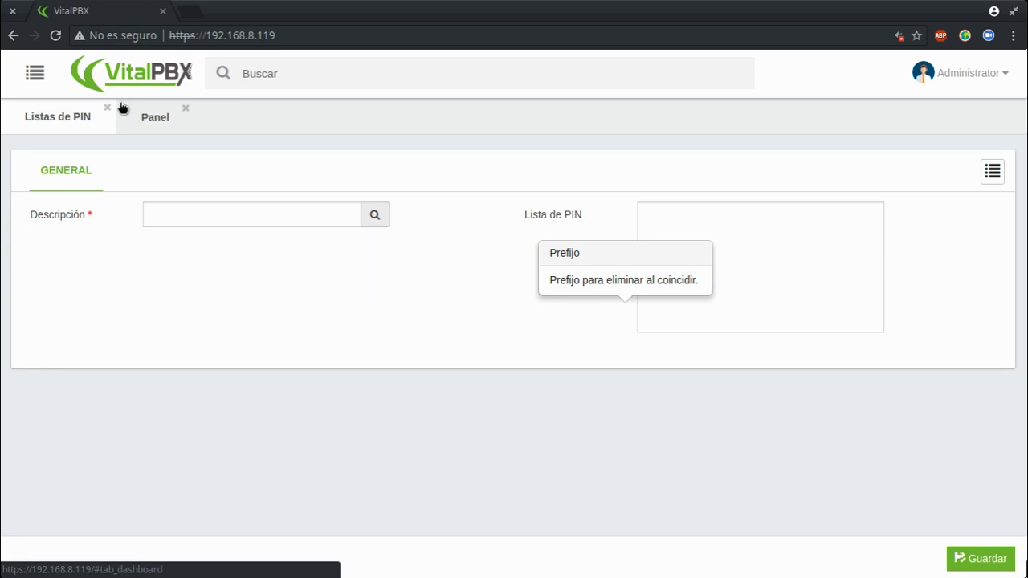
left_click(107, 108)
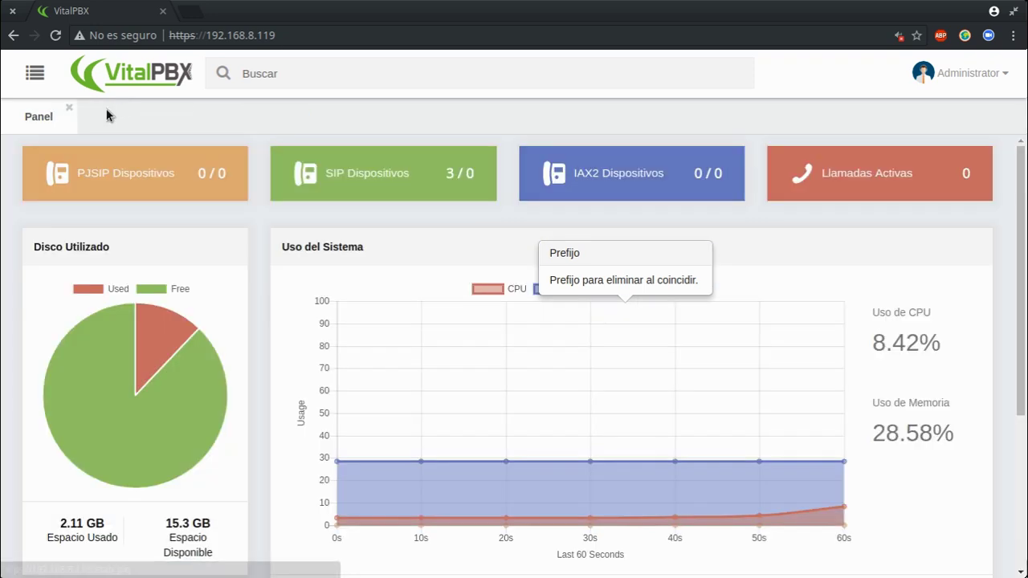
left_click(36, 74)
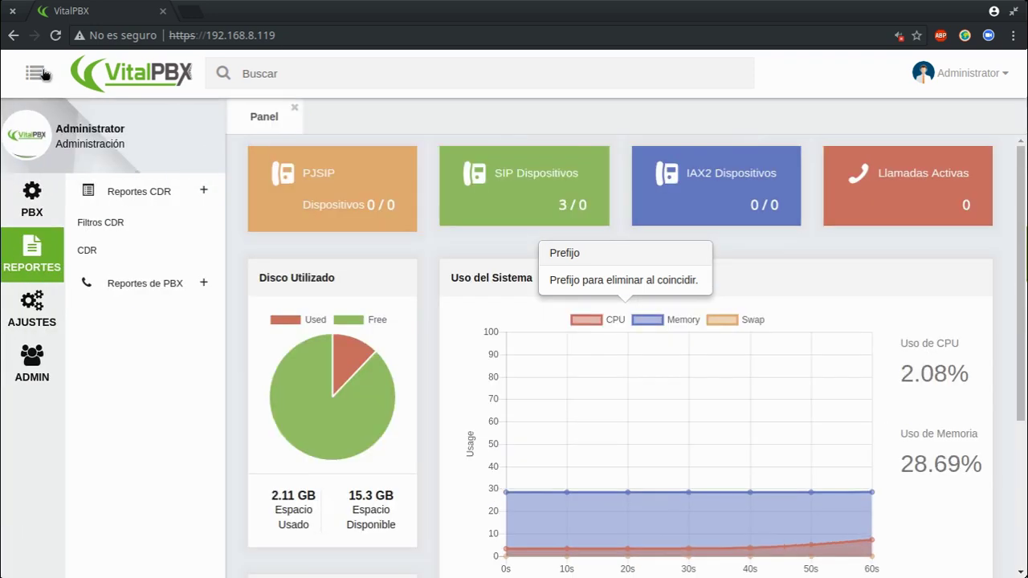